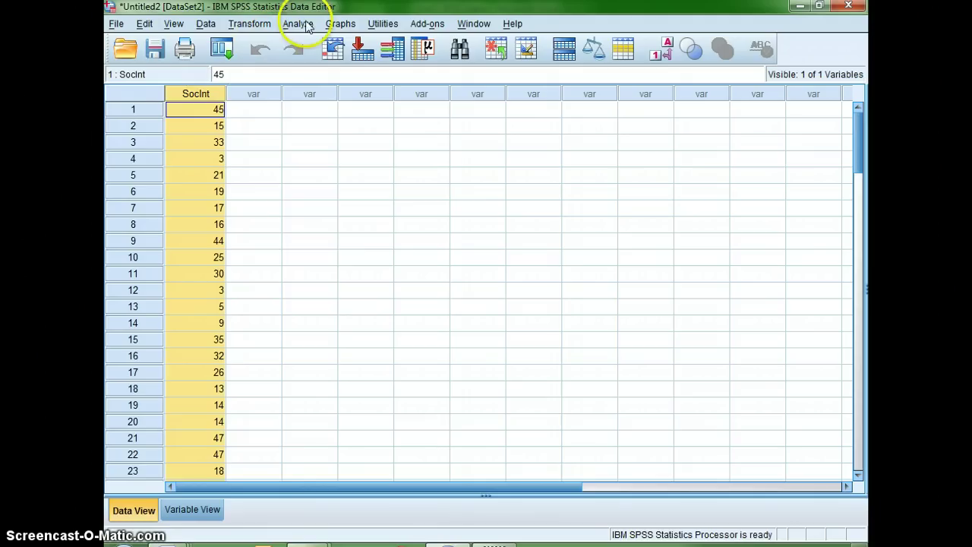
# Open Analyze > Descriptive Statistics > Frequencies with SocInt as the analysed variable
pyautogui.click(304, 25)
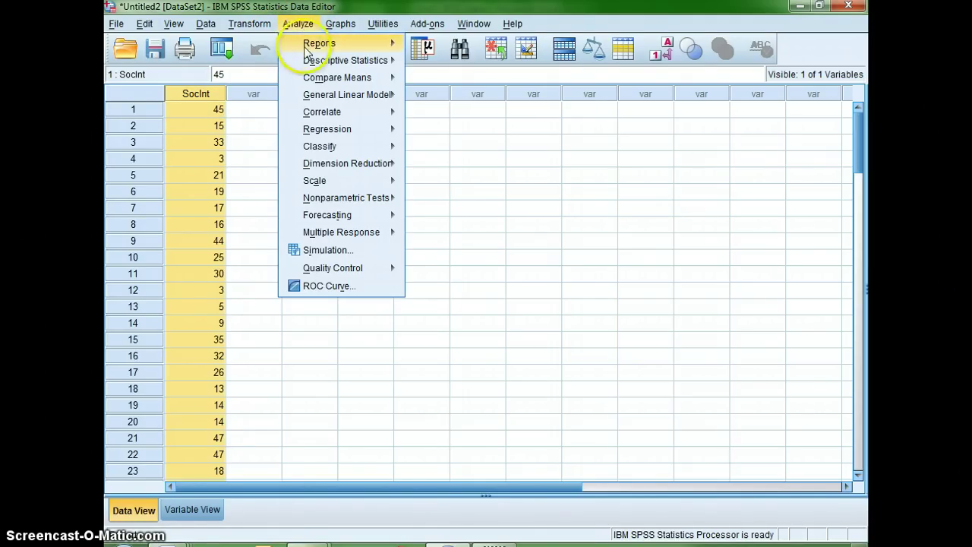
pyautogui.moveTo(308, 64)
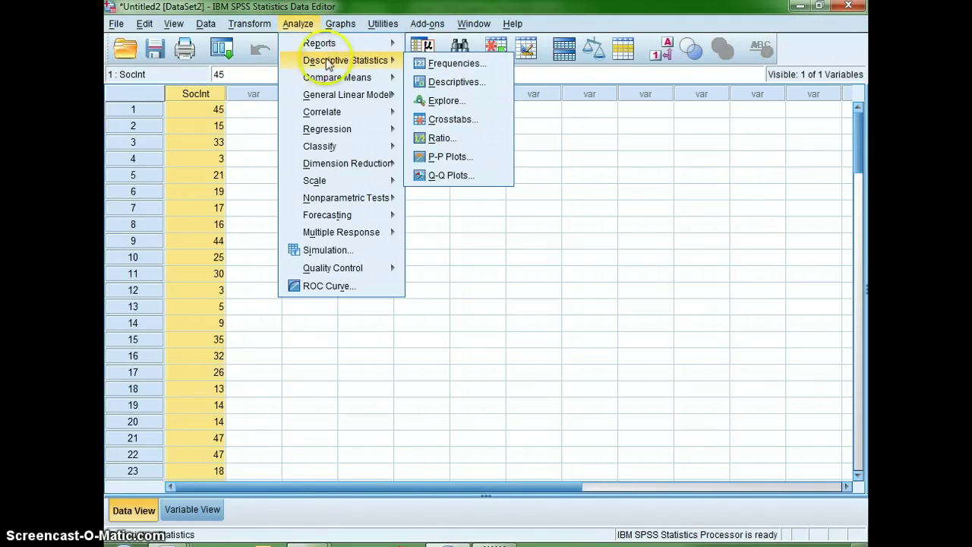
pyautogui.click(404, 79)
pyautogui.moveTo(391, 60)
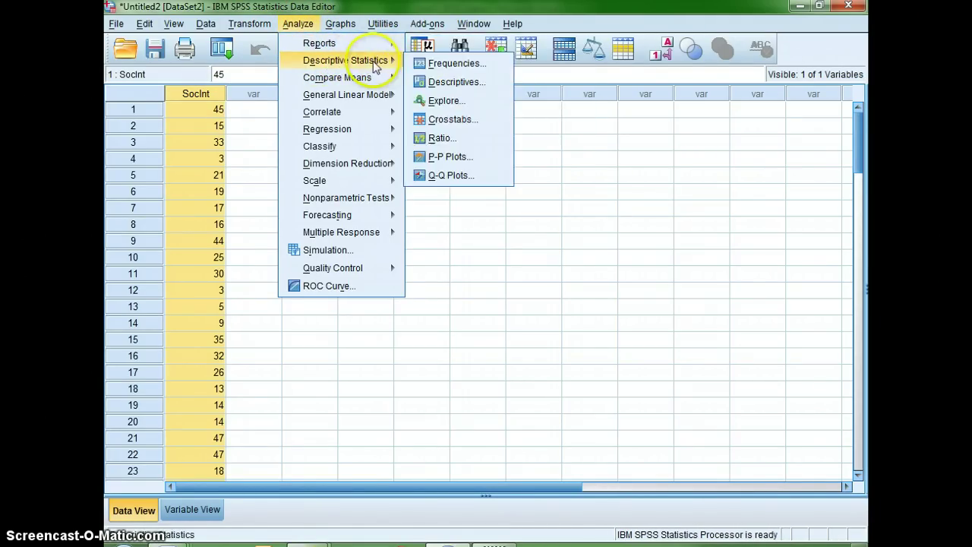
pyautogui.click(425, 63)
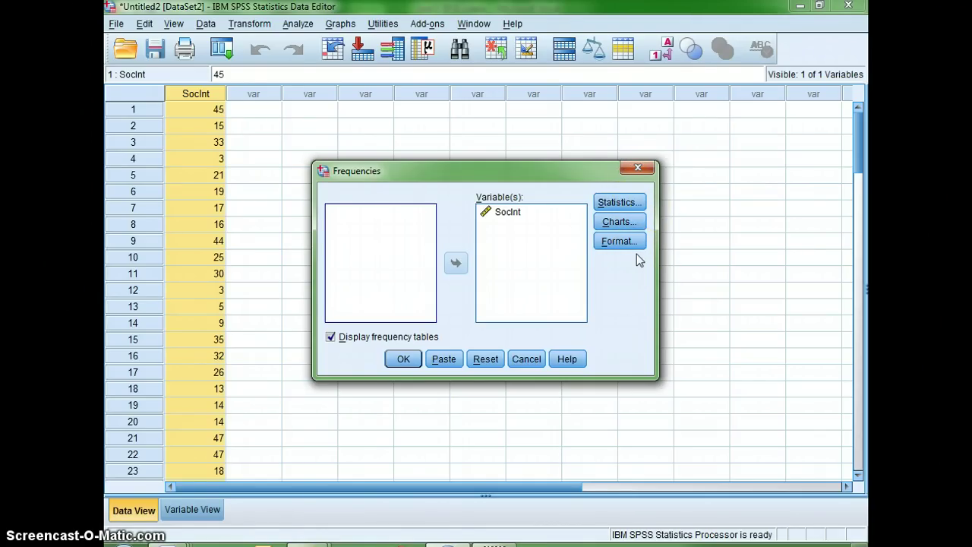
# Choose Histograms as the chart type for the SocInt frequencies
pyautogui.click(630, 222)
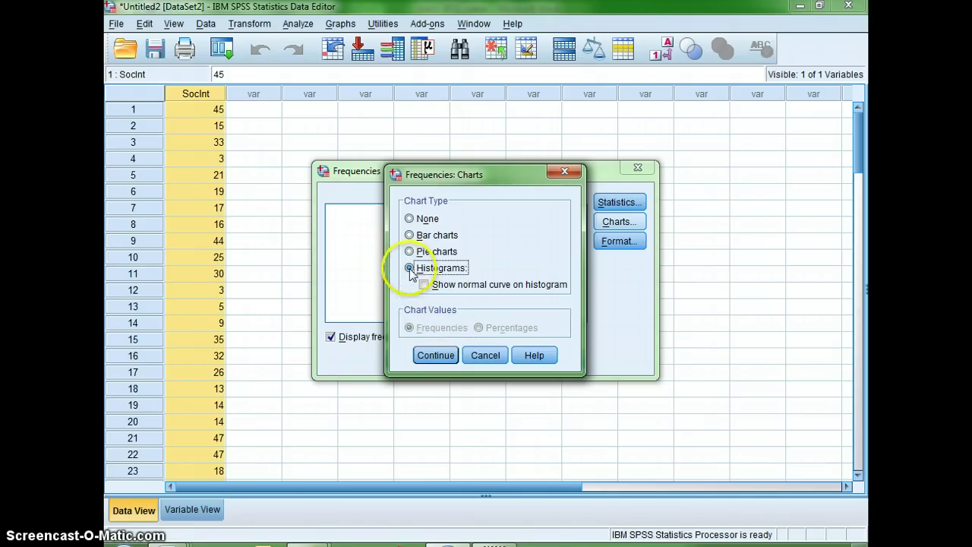
pyautogui.click(438, 356)
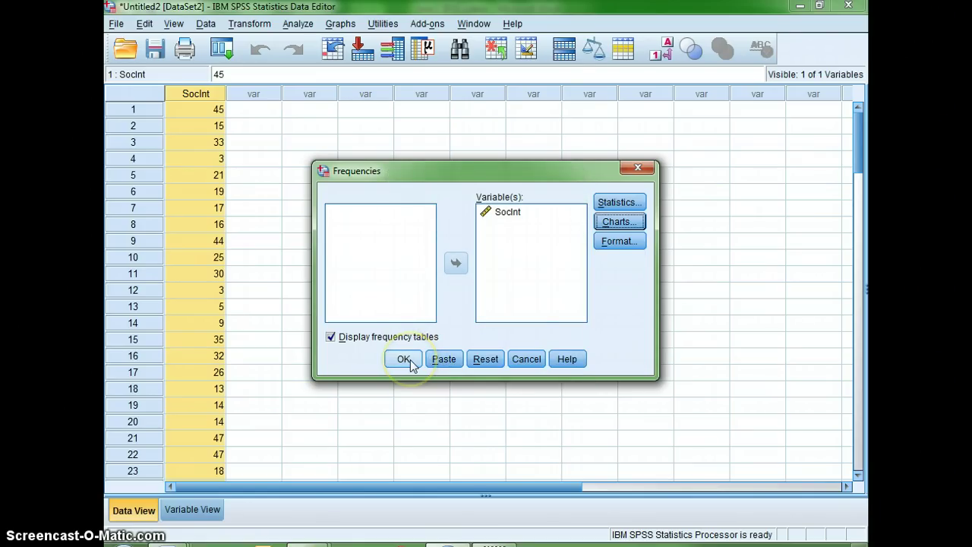
# Run the analysis and select the SocInt histogram (mean 17.36, std. dev. 11.468, N = 94)
pyautogui.click(410, 363)
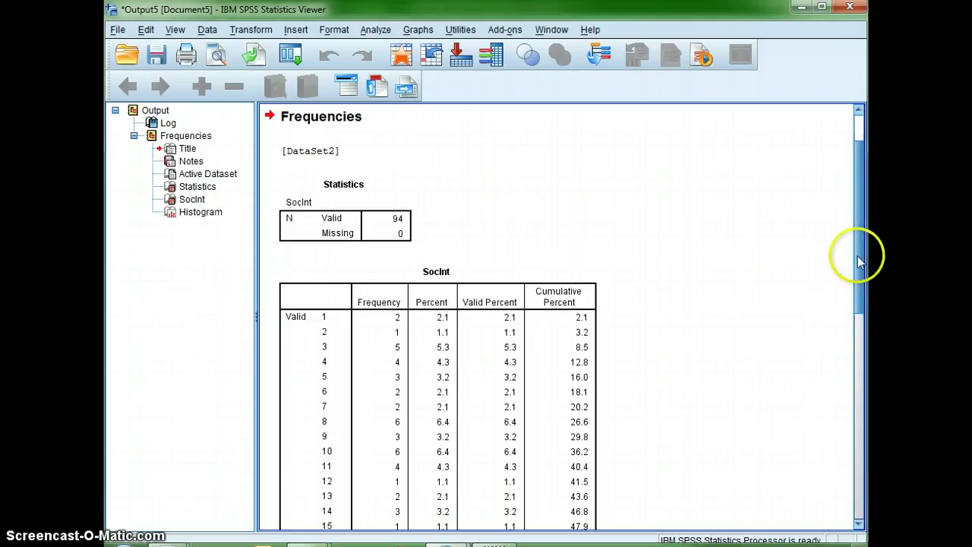
pyautogui.scroll(-1, 854, 278)
pyautogui.moveTo(853, 277); pyautogui.dragTo(841, 466)
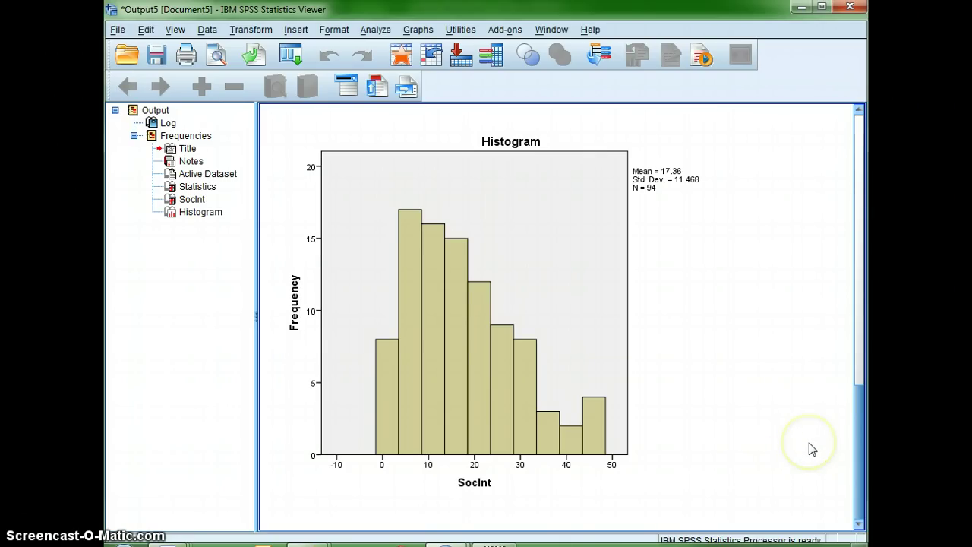
pyautogui.click(423, 497)
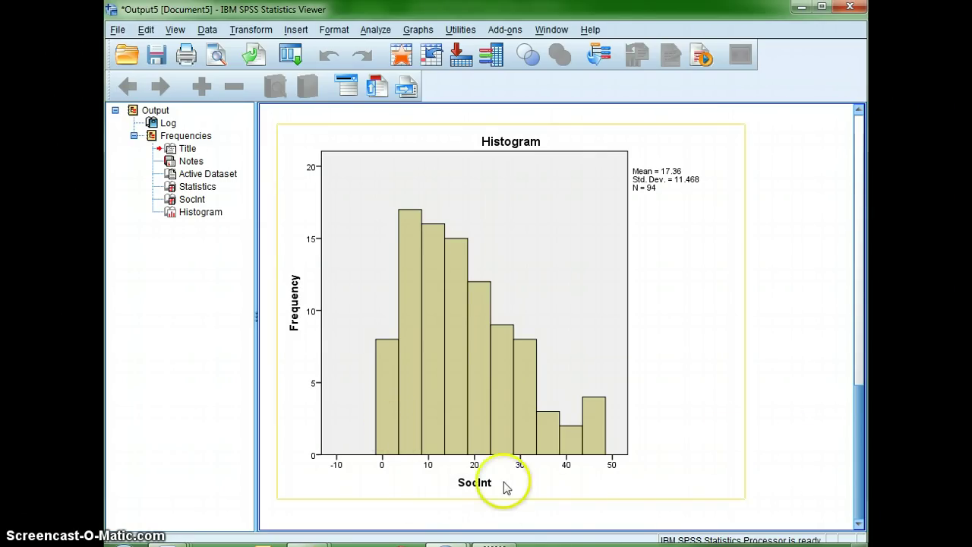
pyautogui.click(461, 498)
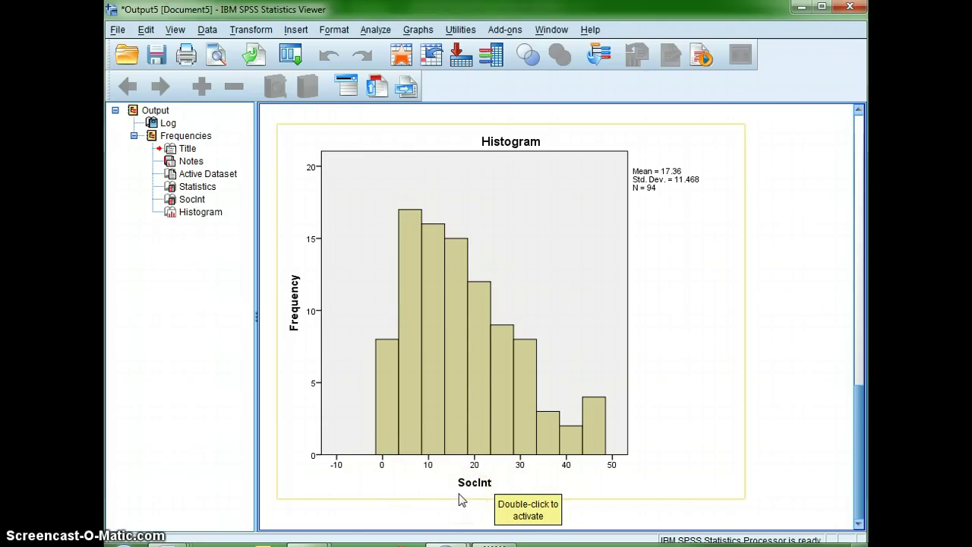
pyautogui.click(461, 498)
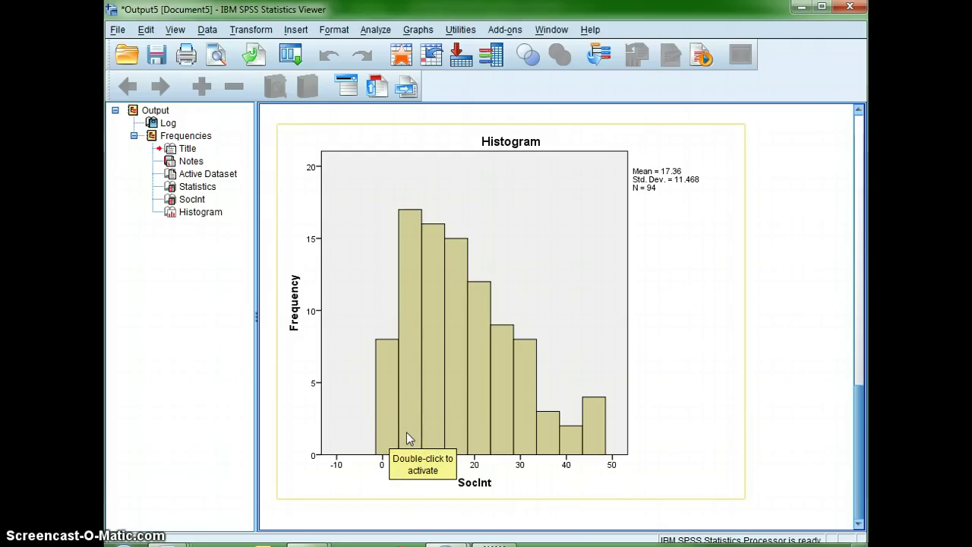
# Open the histogram in Chart Editor and show the bars' Properties with Binning settings
pyautogui.doubleClick(435, 372)
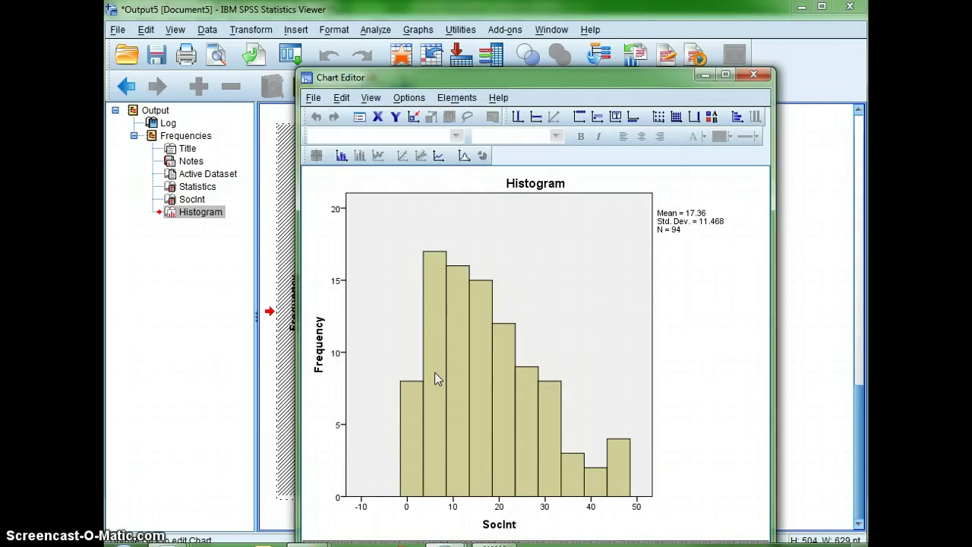
pyautogui.doubleClick(435, 372)
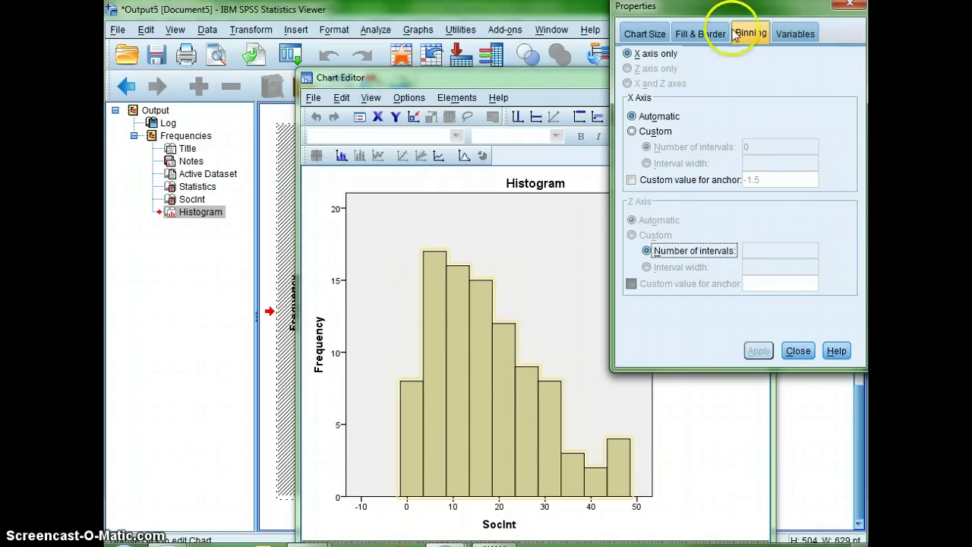
pyautogui.moveTo(676, 9); pyautogui.dragTo(628, 32)
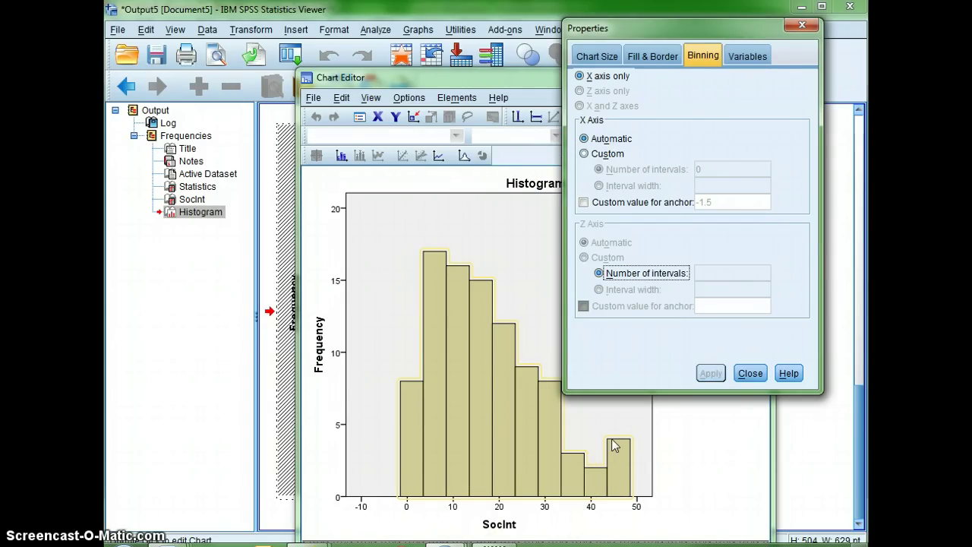
# Apply custom binning with anchor 0 and an interval width of 10
pyautogui.click(584, 154)
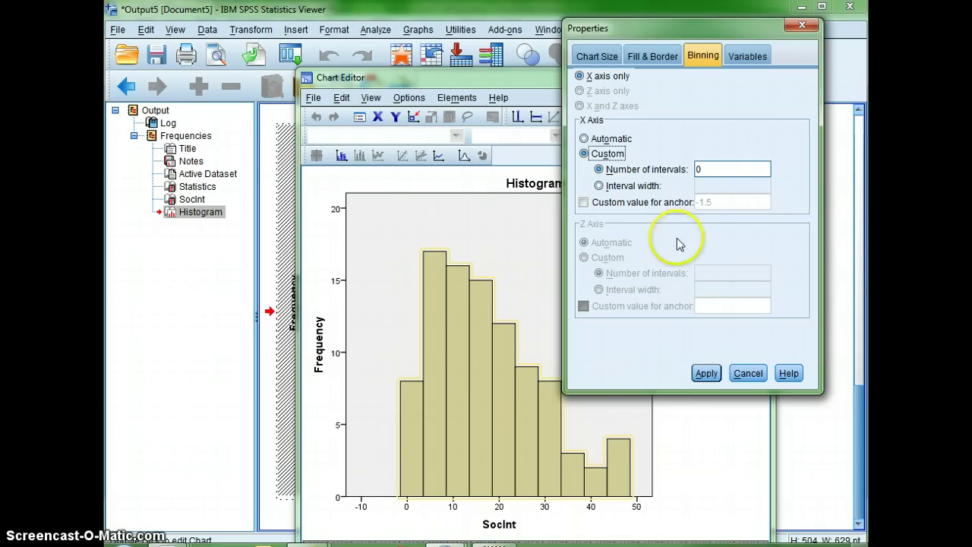
pyautogui.click(583, 203)
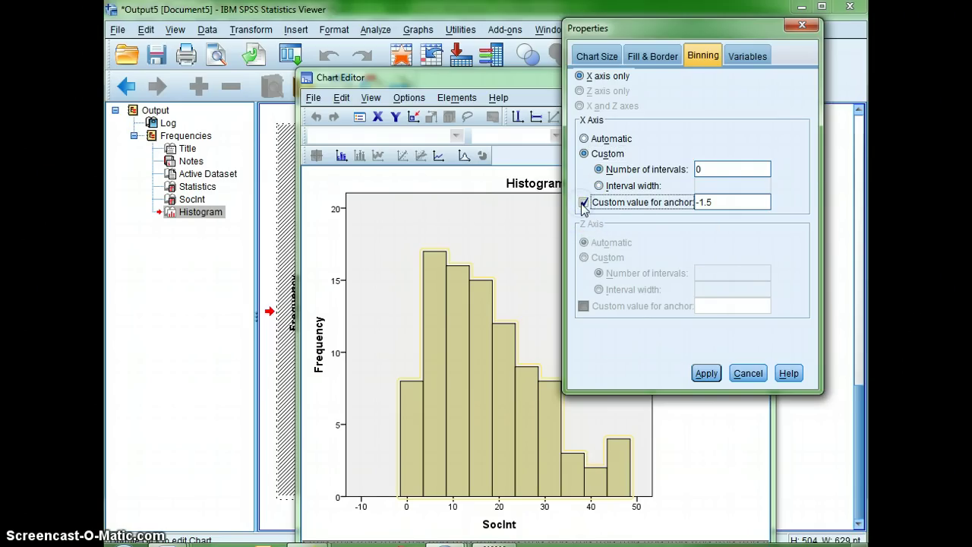
pyautogui.click(720, 204)
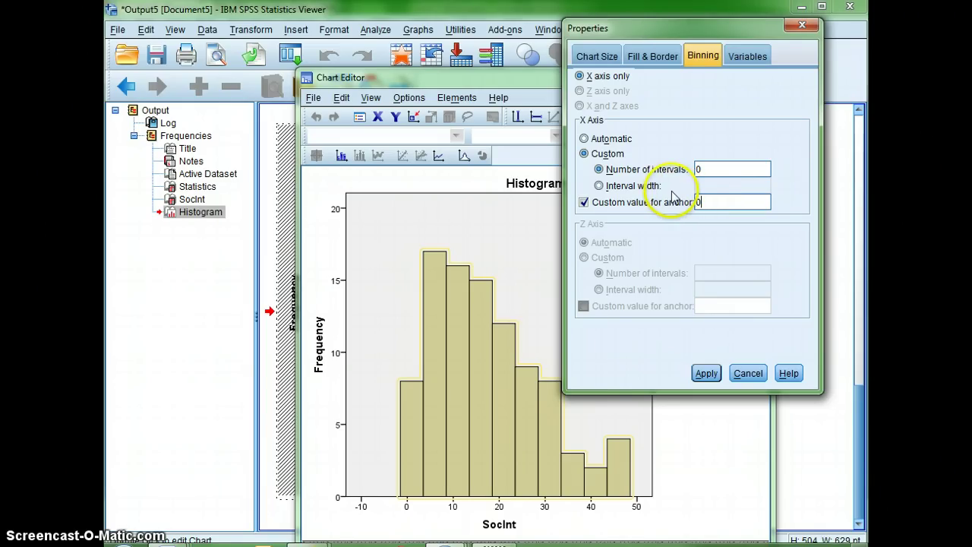
pyautogui.click(599, 186)
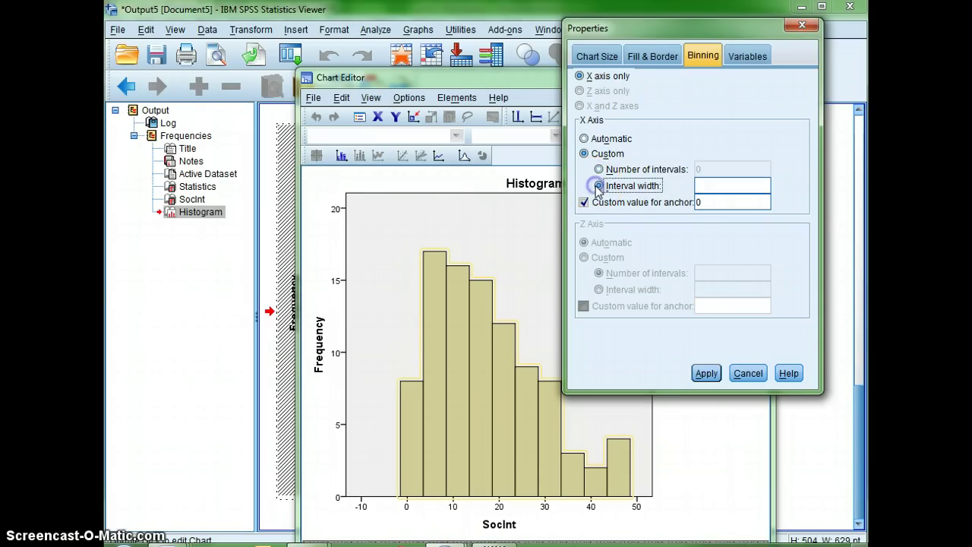
pyautogui.click(707, 185)
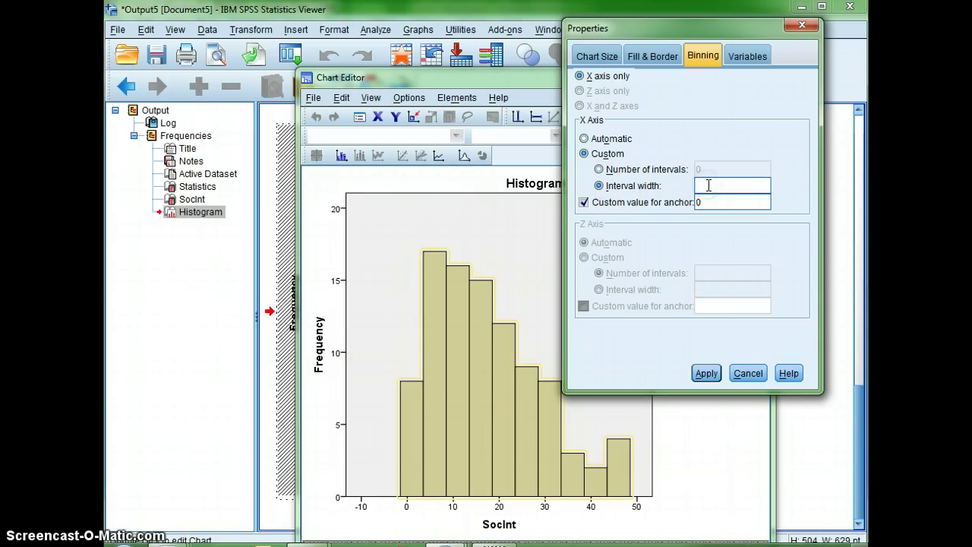
pyautogui.write('10')
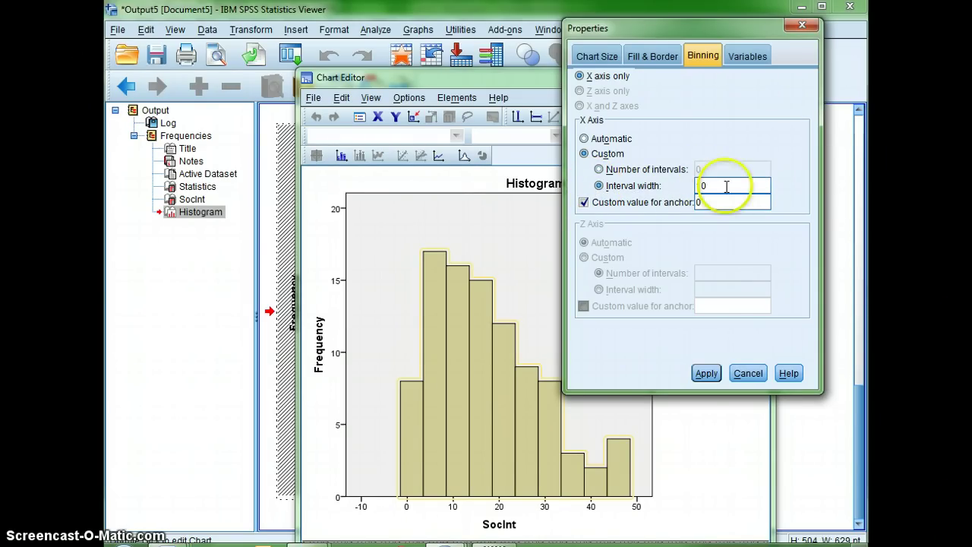
pyautogui.click(706, 373)
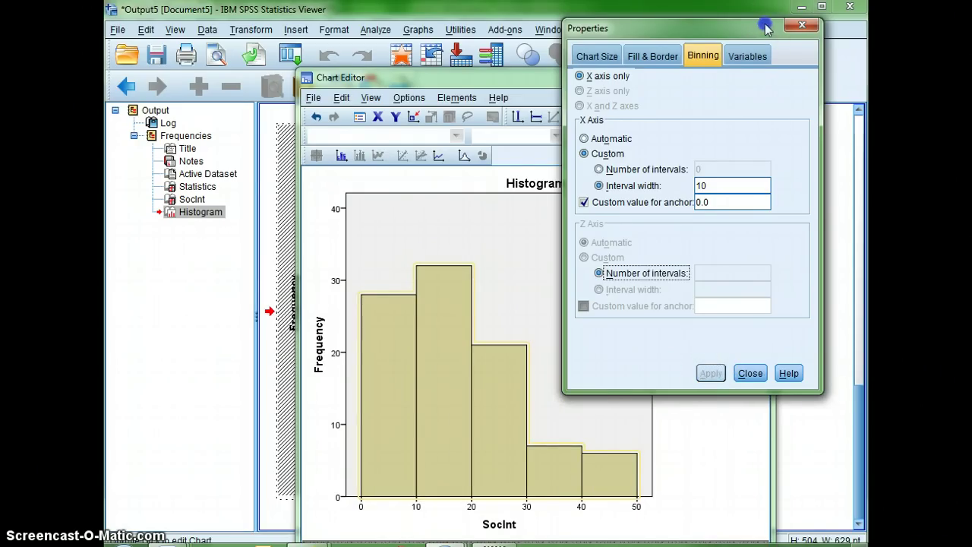
# Correct the interval width to 10, apply it, then close Properties and reposition the Chart Editor
pyautogui.moveTo(759, 28); pyautogui.dragTo(822, 6)
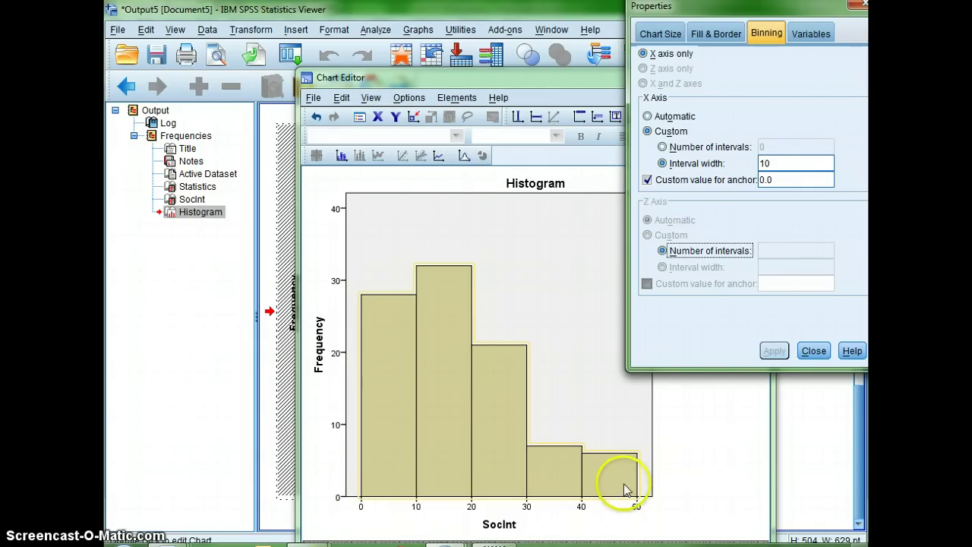
pyautogui.doubleClick(764, 162)
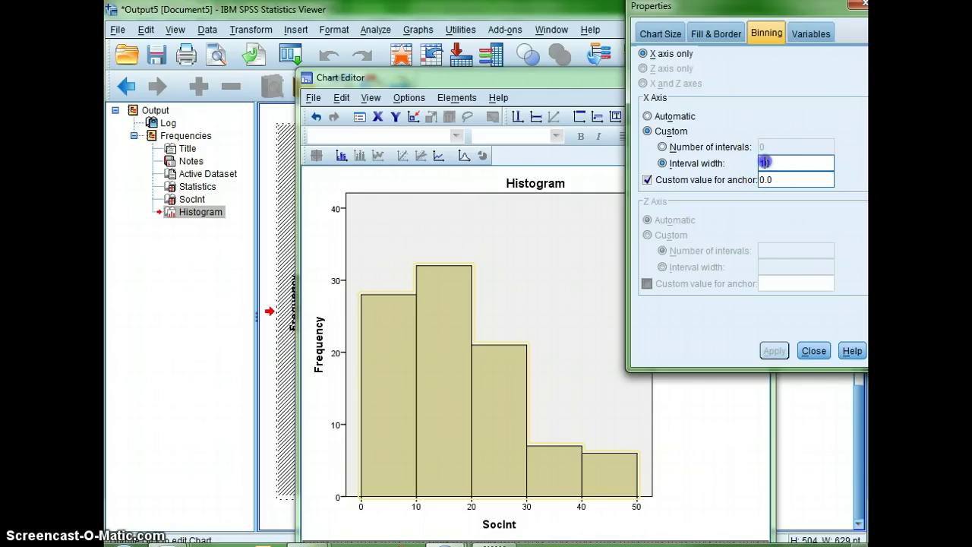
pyautogui.write('5')
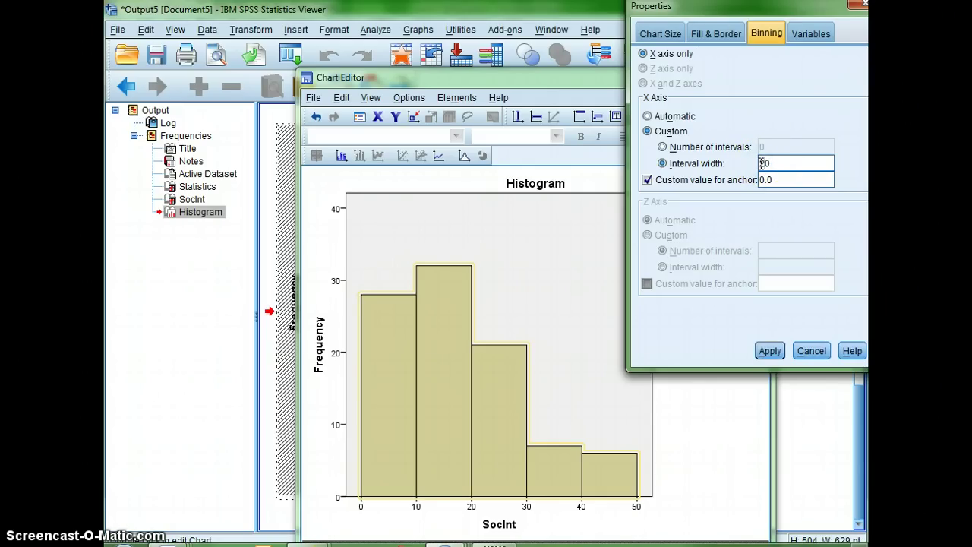
pyautogui.click(770, 351)
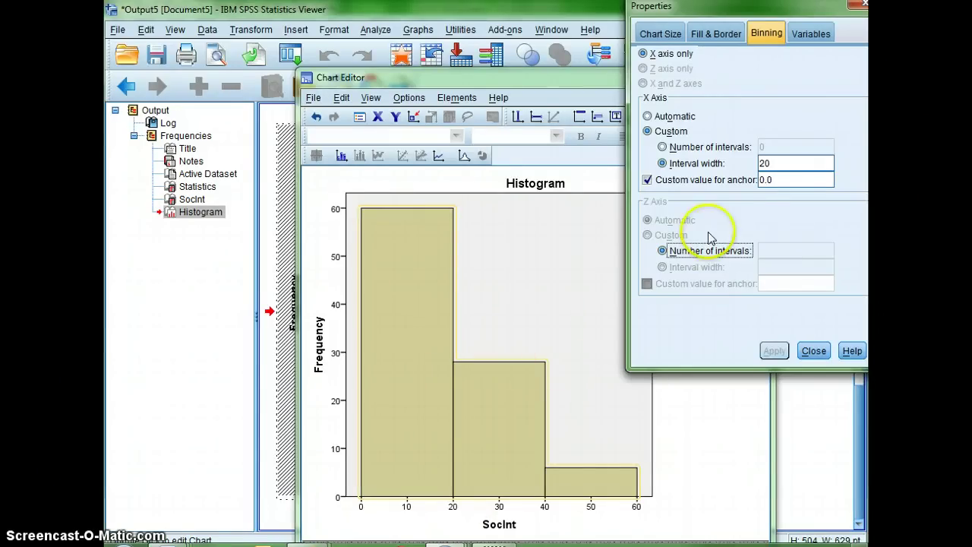
pyautogui.moveTo(765, 162); pyautogui.dragTo(750, 162)
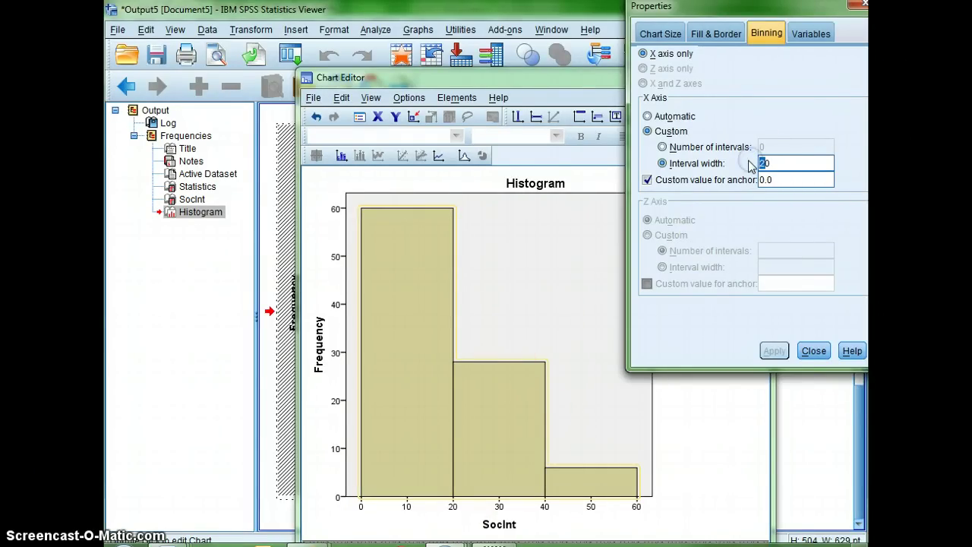
pyautogui.write('1')
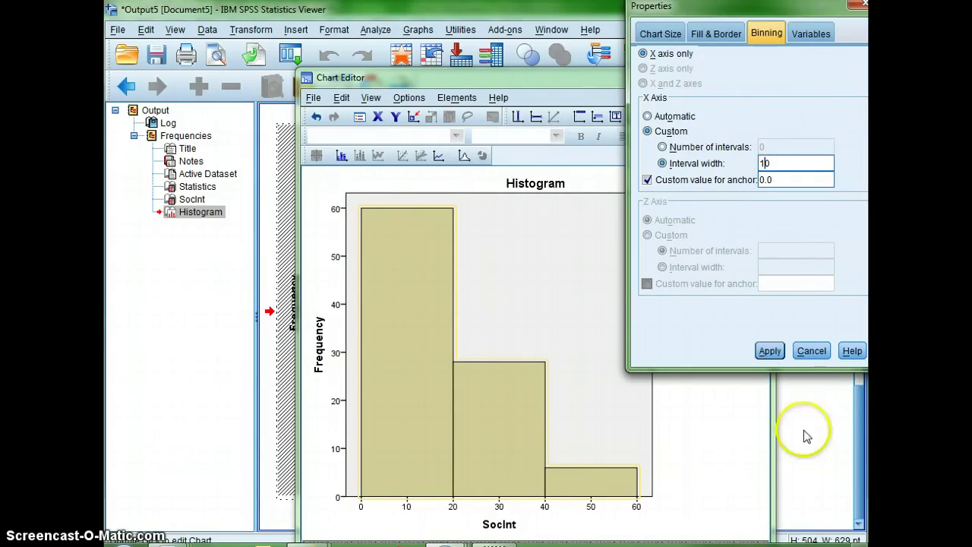
pyautogui.click(768, 352)
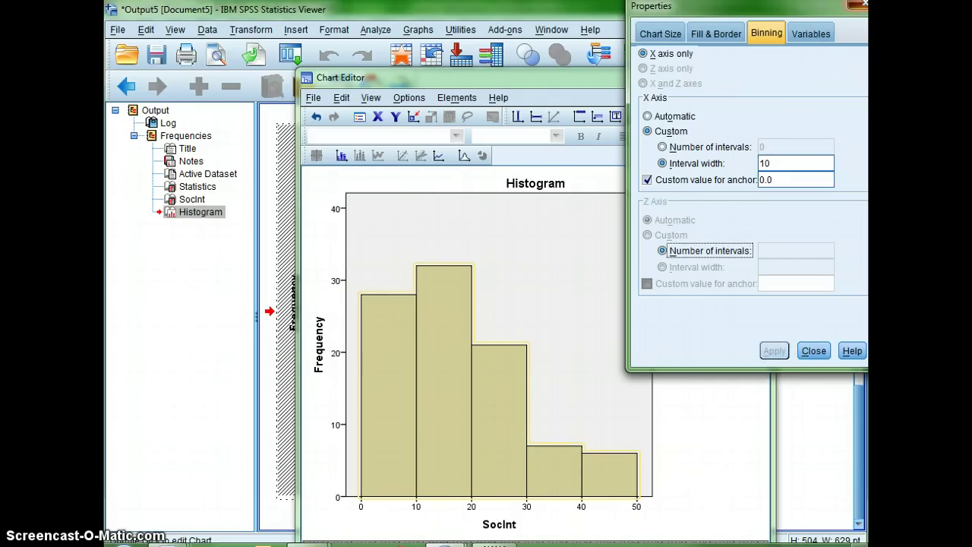
pyautogui.click(863, 5)
pyautogui.moveTo(623, 76); pyautogui.dragTo(613, 30)
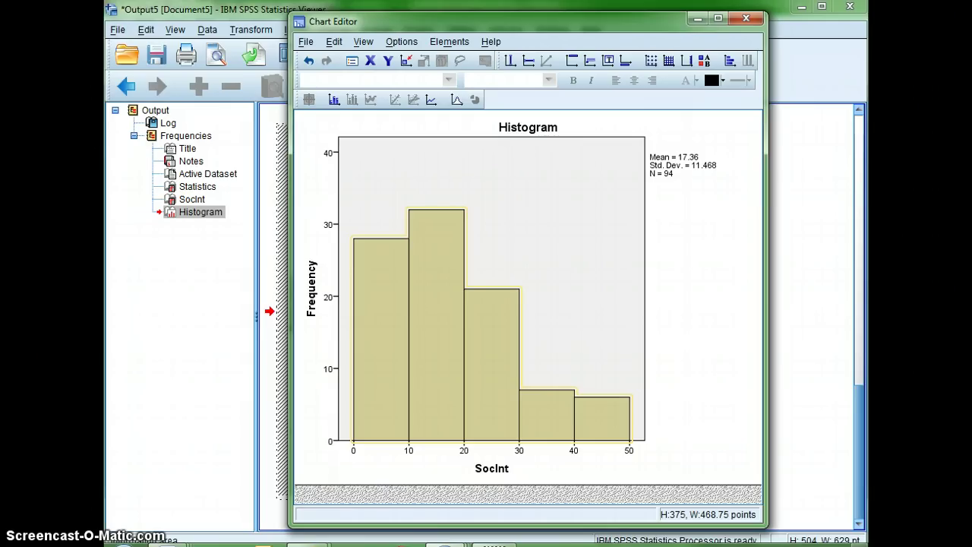
# Close the Chart Editor to update the output, then launch Snipping Tool from the Start menu
pyautogui.click(112, 537)
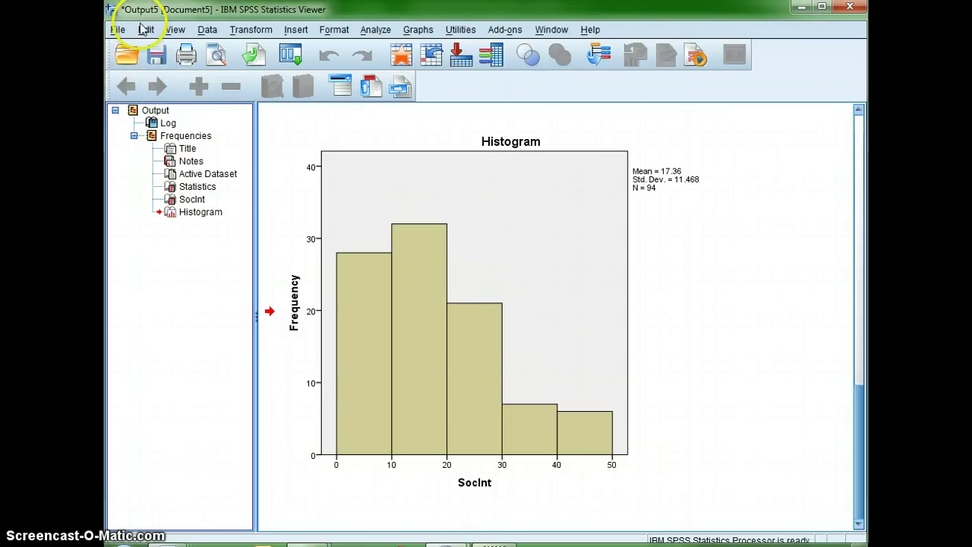
pyautogui.click(858, 334)
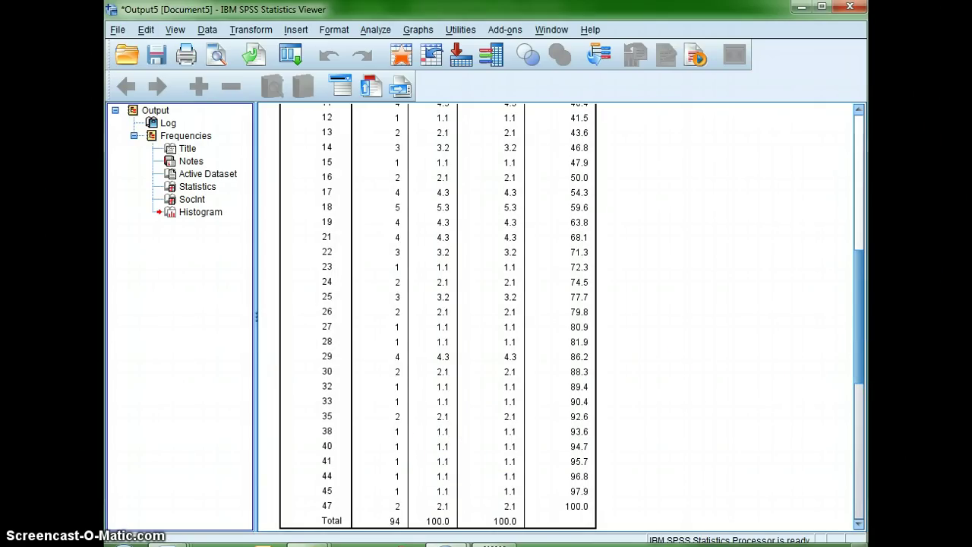
pyautogui.click(129, 541)
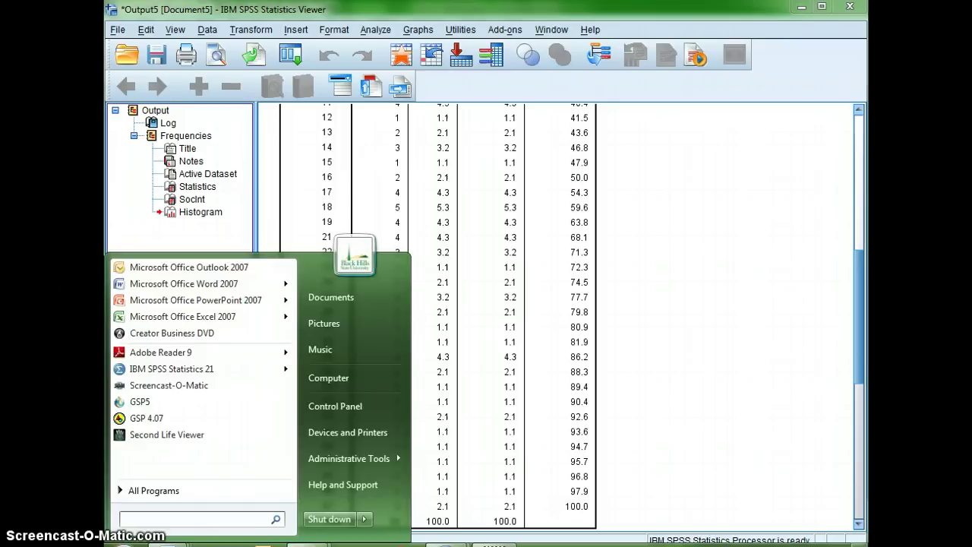
pyautogui.press('Escape')
pyautogui.click(129, 541)
pyautogui.click(547, 492)
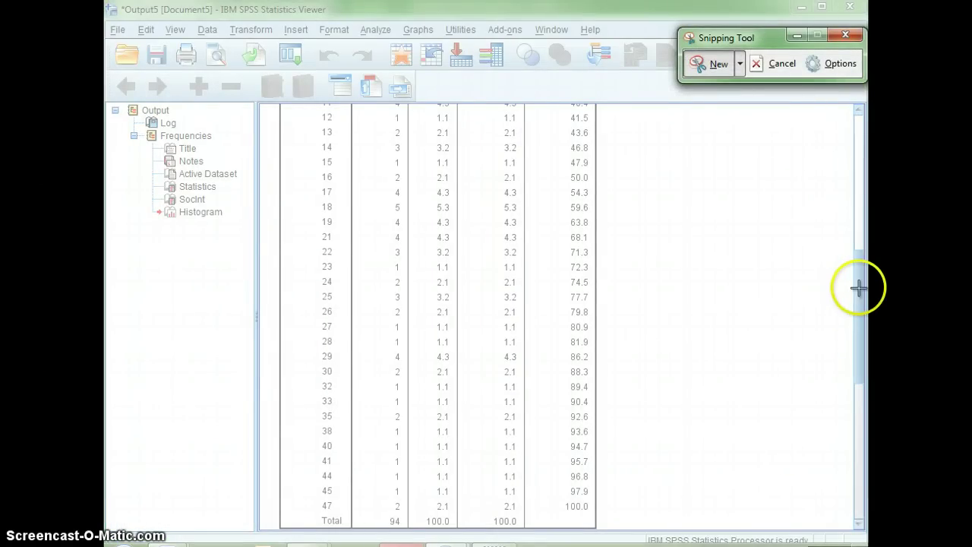
pyautogui.click(845, 34)
# Snip a rectangle around the re-binned SocInt histogram including its mean, std. dev. and N
pyautogui.moveTo(861, 266); pyautogui.dragTo(860, 425)
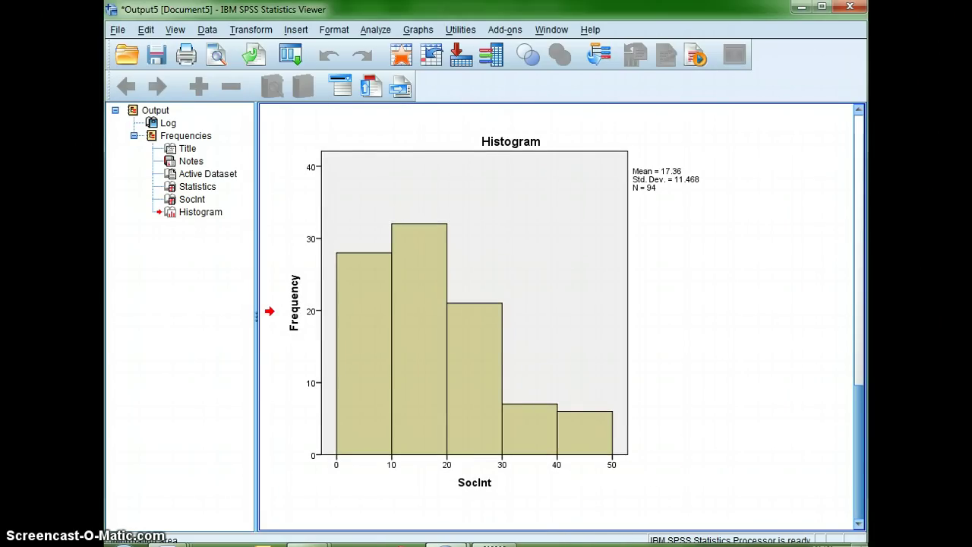
pyautogui.click(401, 544)
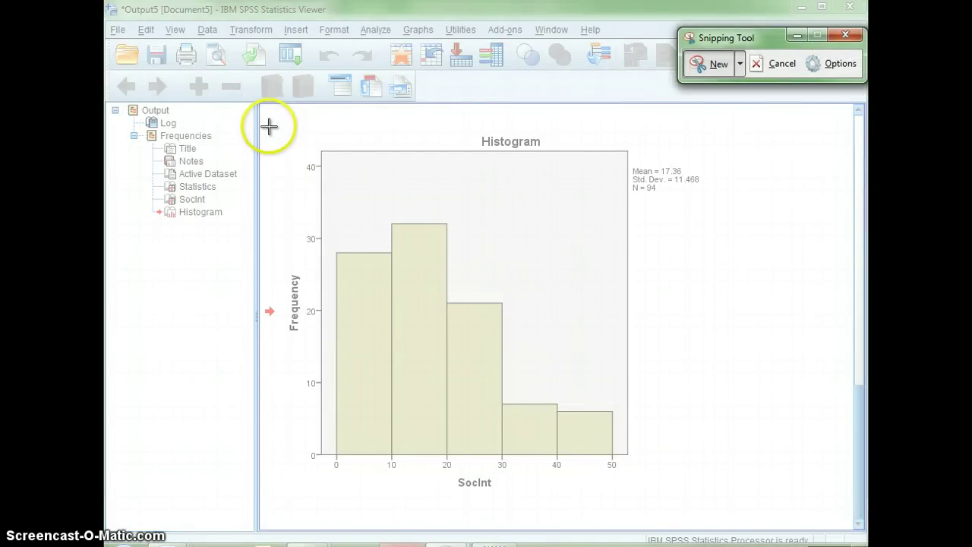
pyautogui.moveTo(268, 124); pyautogui.dragTo(712, 505)
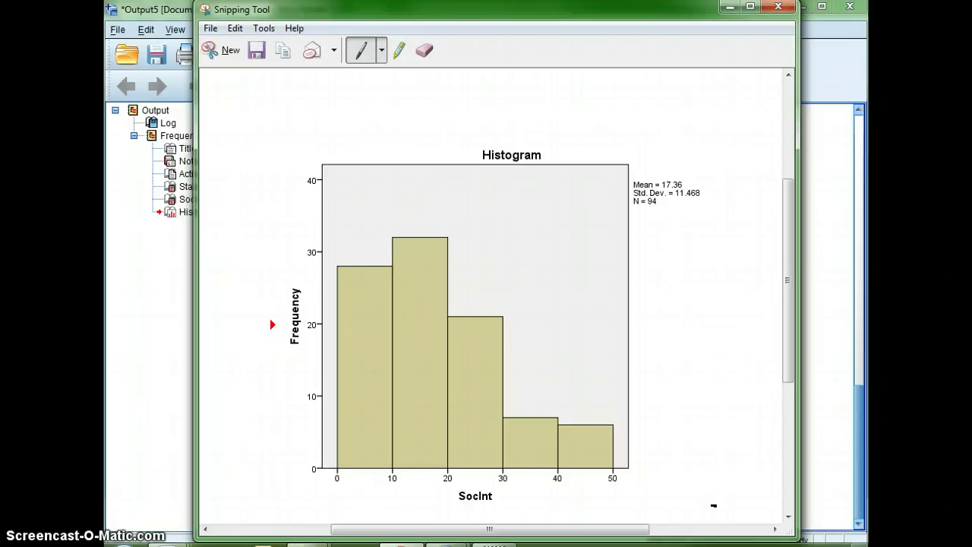
pyautogui.moveTo(133, 540)
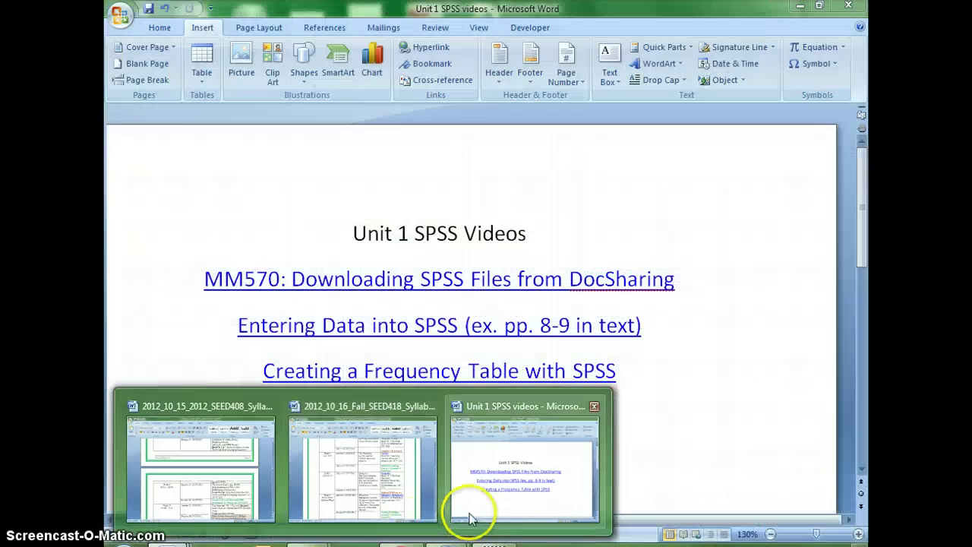
# Switch to the Unit 1 SPSS videos document and create a blank Word document
pyautogui.click(467, 511)
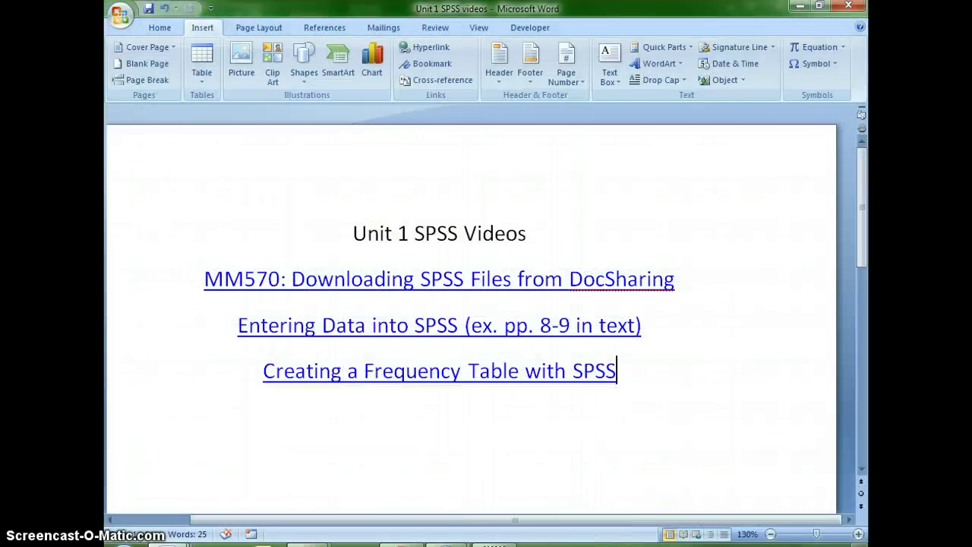
pyautogui.click(131, 12)
pyautogui.click(135, 50)
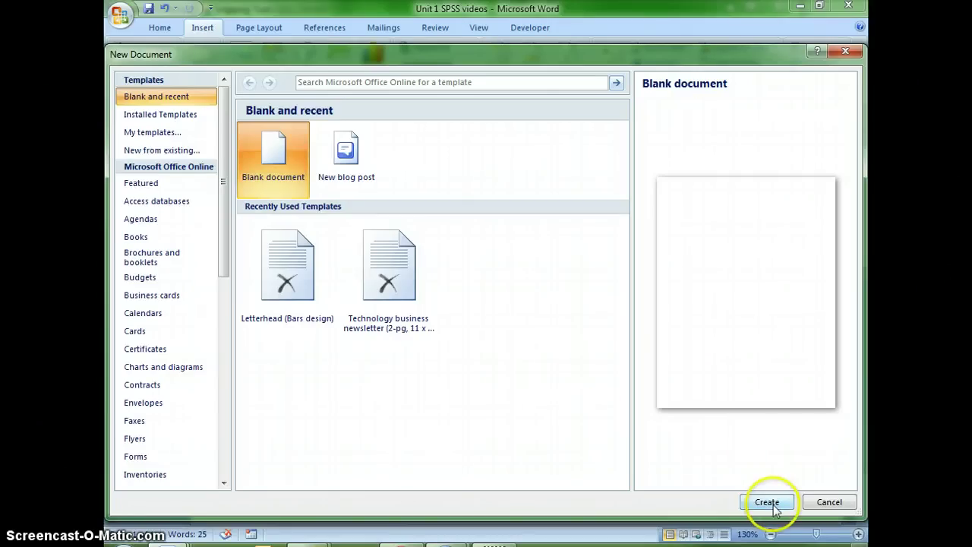
pyautogui.click(766, 500)
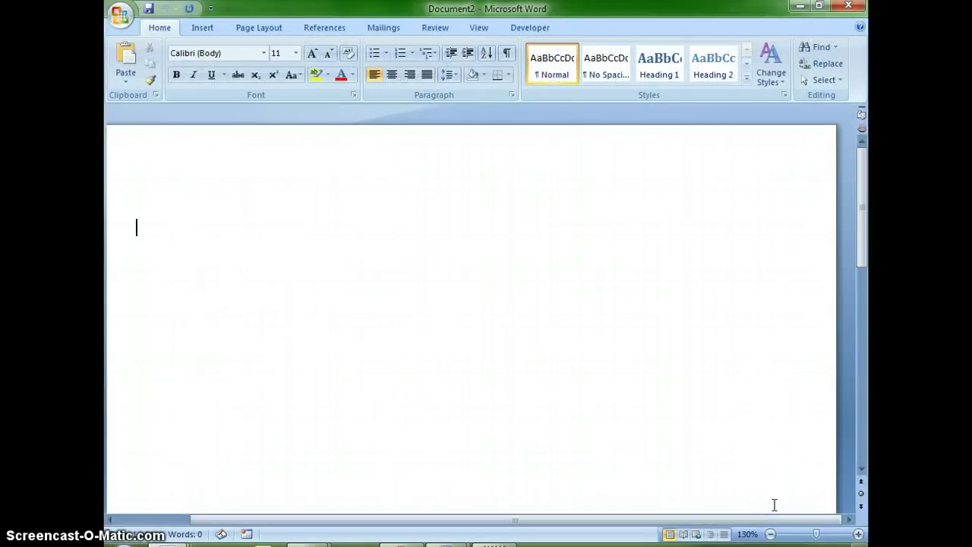
pyautogui.rightClick(573, 338)
# Paste the histogram snip into Document2 and select the picture
pyautogui.click(475, 176)
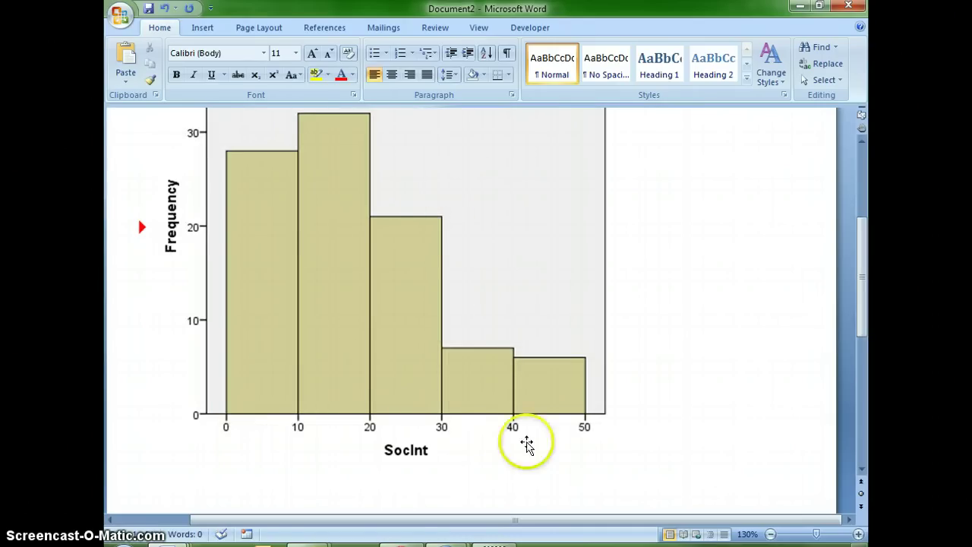
pyautogui.moveTo(862, 311); pyautogui.dragTo(860, 284)
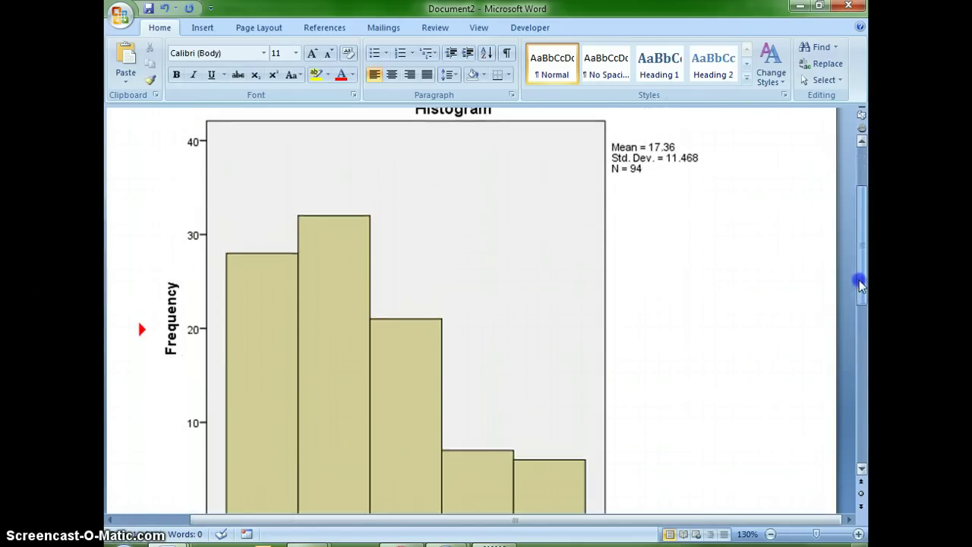
pyautogui.click(546, 365)
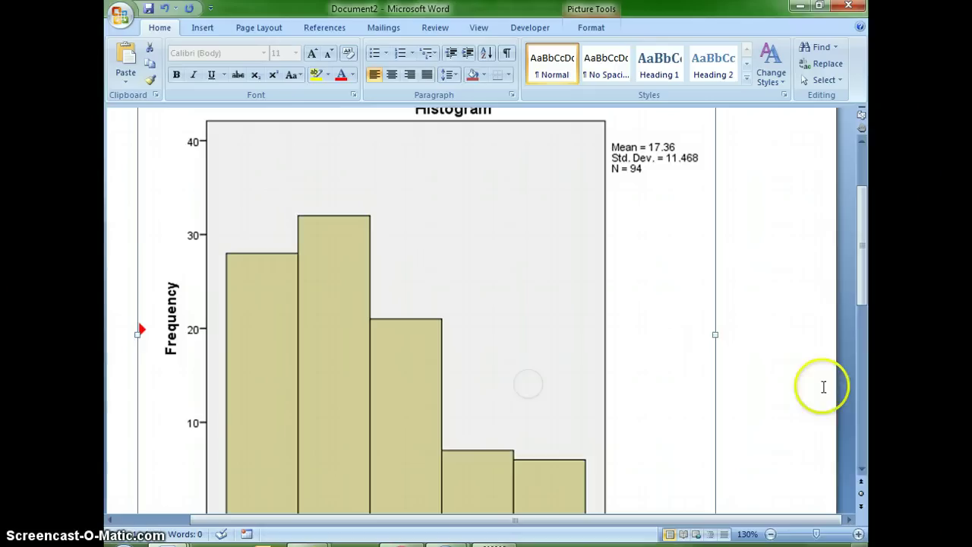
pyautogui.moveTo(861, 287); pyautogui.dragTo(859, 336)
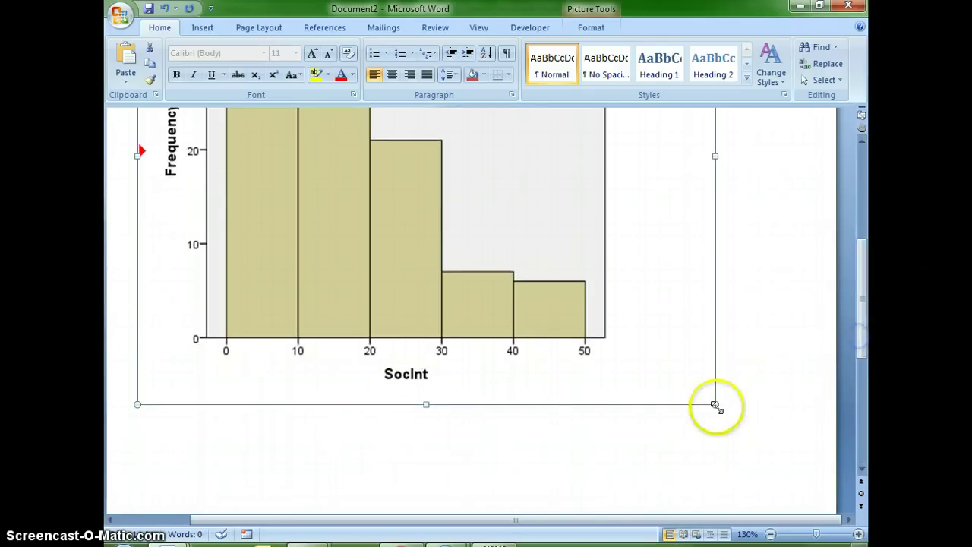
# Drag the picture's corner handle to shrink the histogram to about half size
pyautogui.moveTo(717, 407); pyautogui.dragTo(493, 240)
pyautogui.moveTo(859, 319); pyautogui.dragTo(850, 238)
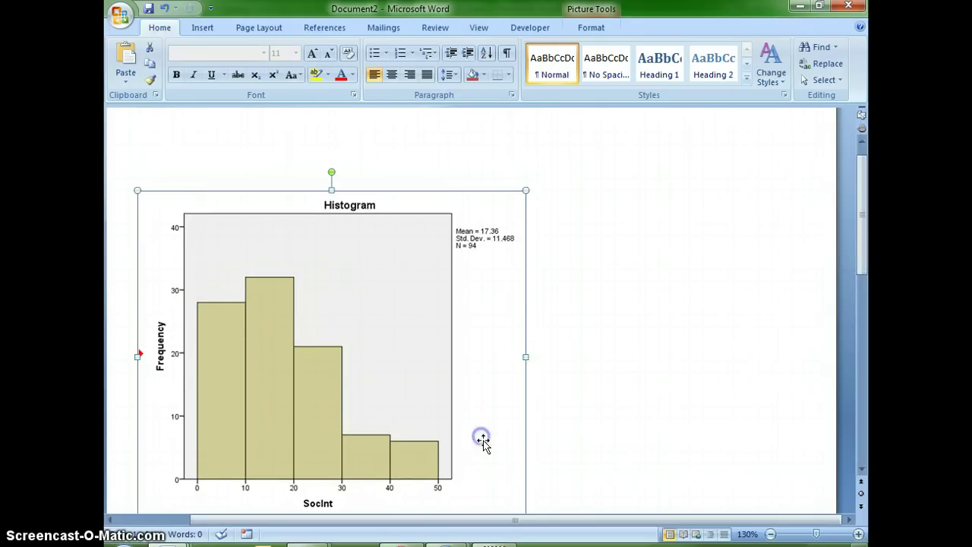
pyautogui.scroll(-1, 588, 442)
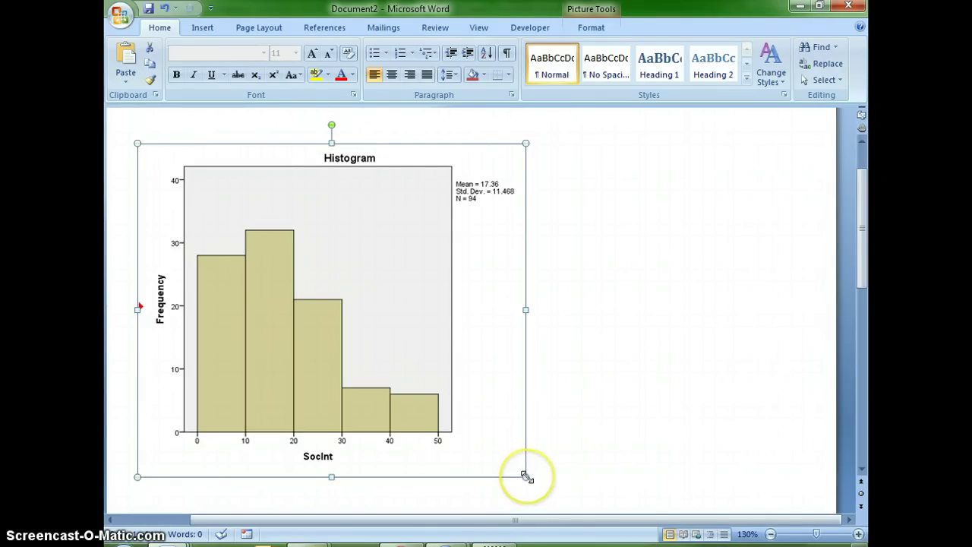
pyautogui.moveTo(526, 476); pyautogui.dragTo(365, 339)
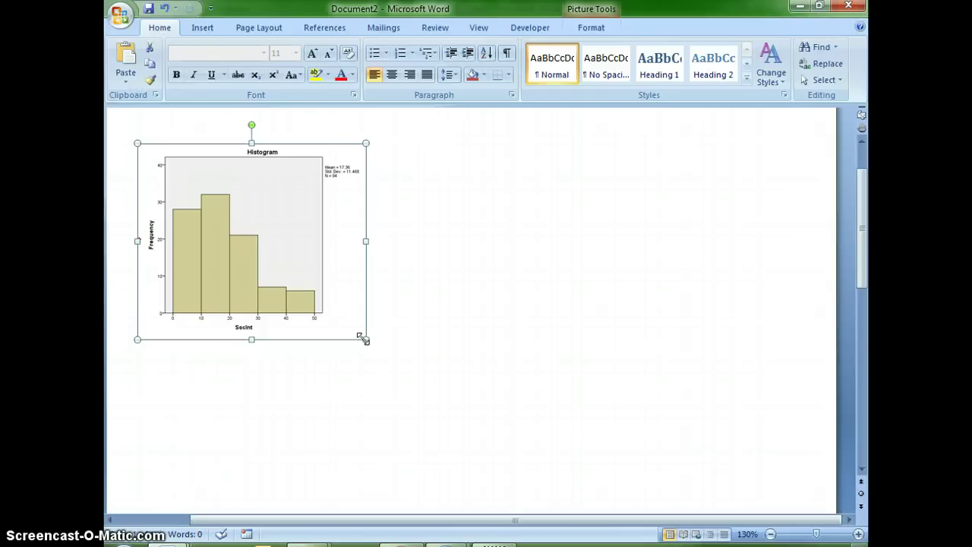
pyautogui.click(364, 339)
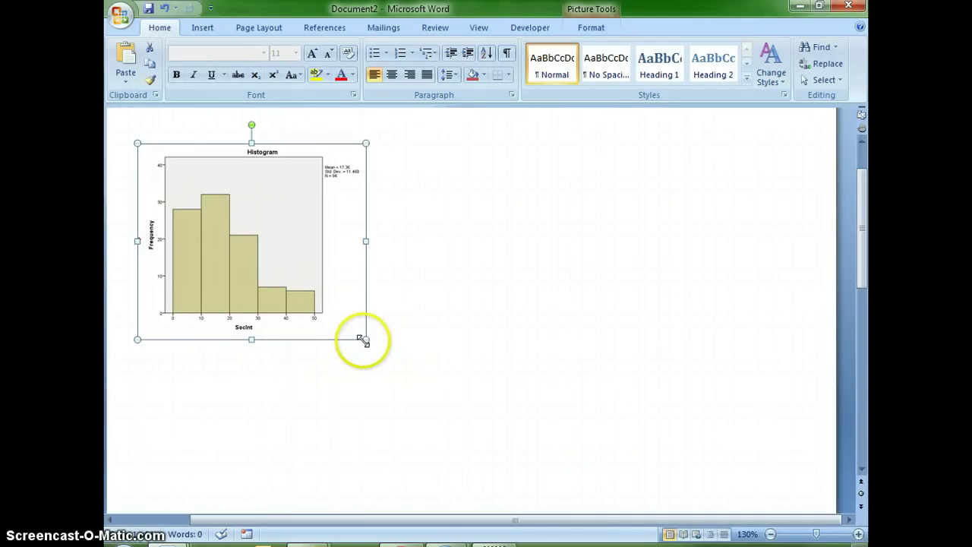